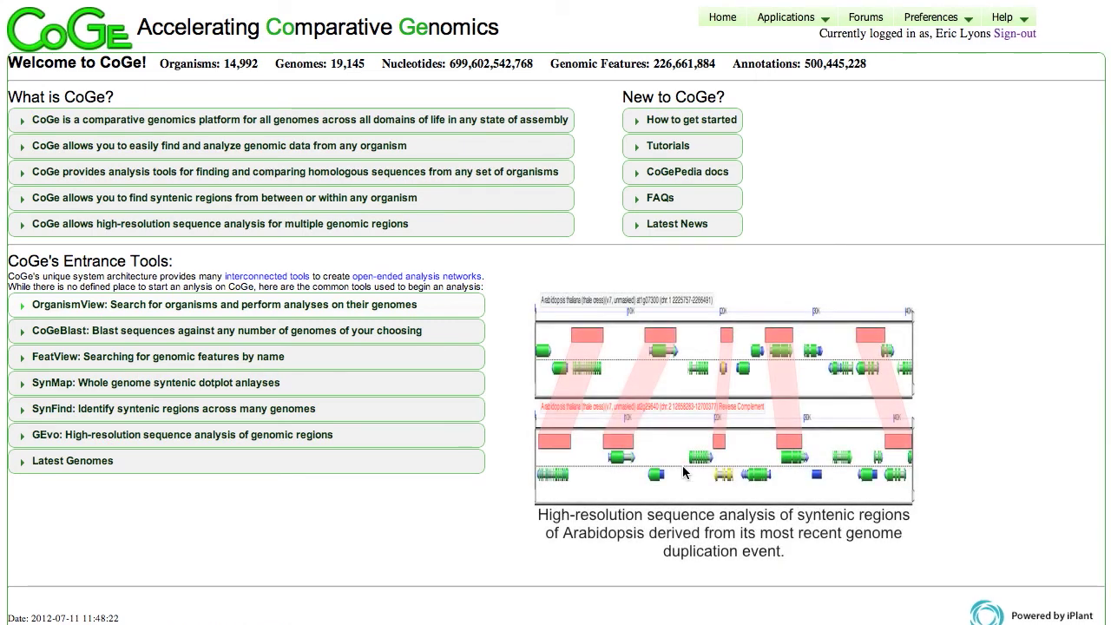
Step: Search OrganismView for 'phytoph' and show the details of Phytophthora infestans strain T30-4
click(189, 306)
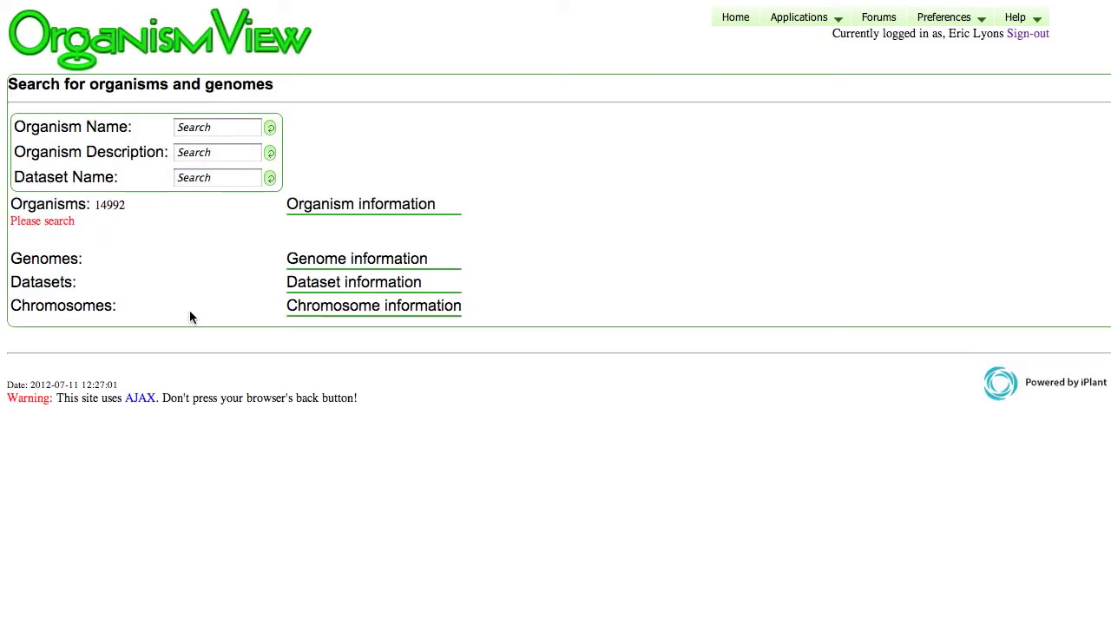
click(231, 137)
text(phytoph)
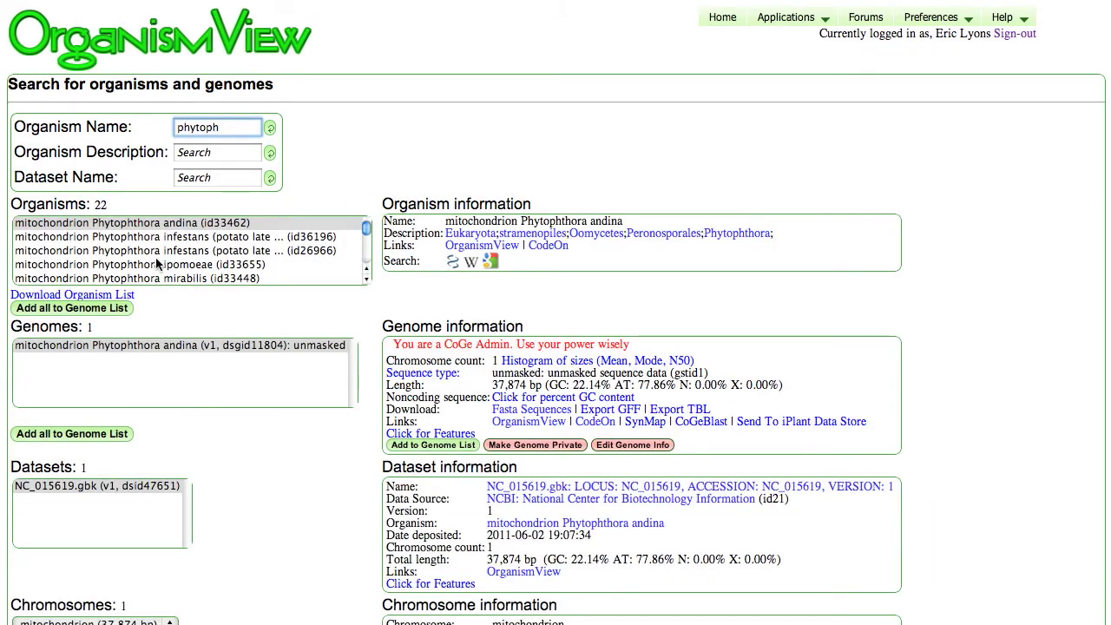
scroll(155, 257, down, 5)
scroll(157, 262, down, 2)
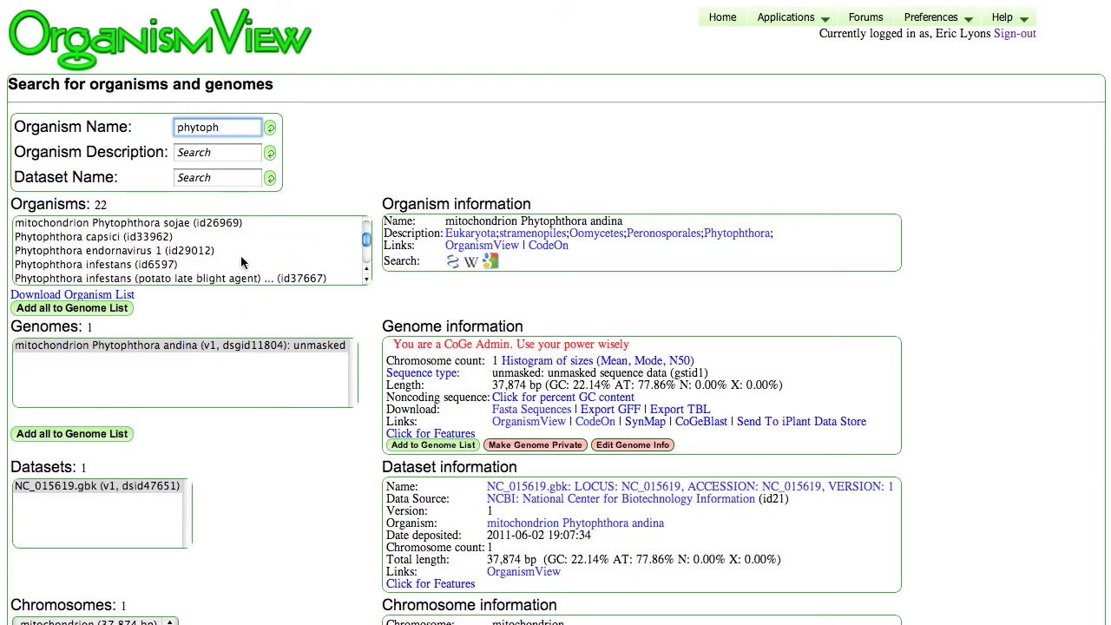
scroll(242, 262, down, 1)
scroll(242, 262, down, 5)
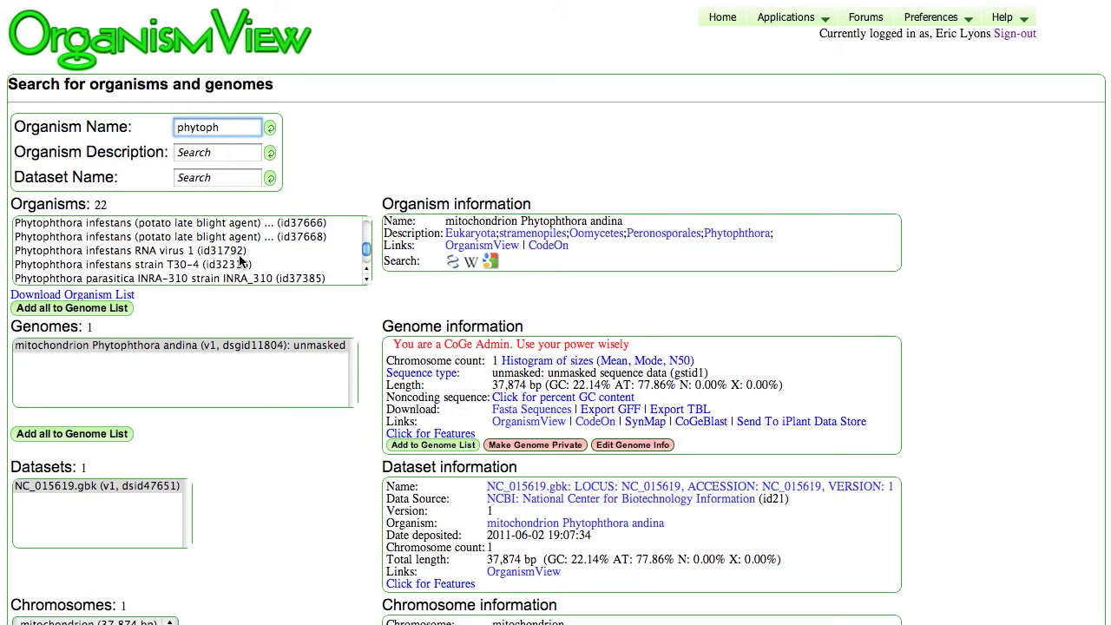
click(192, 236)
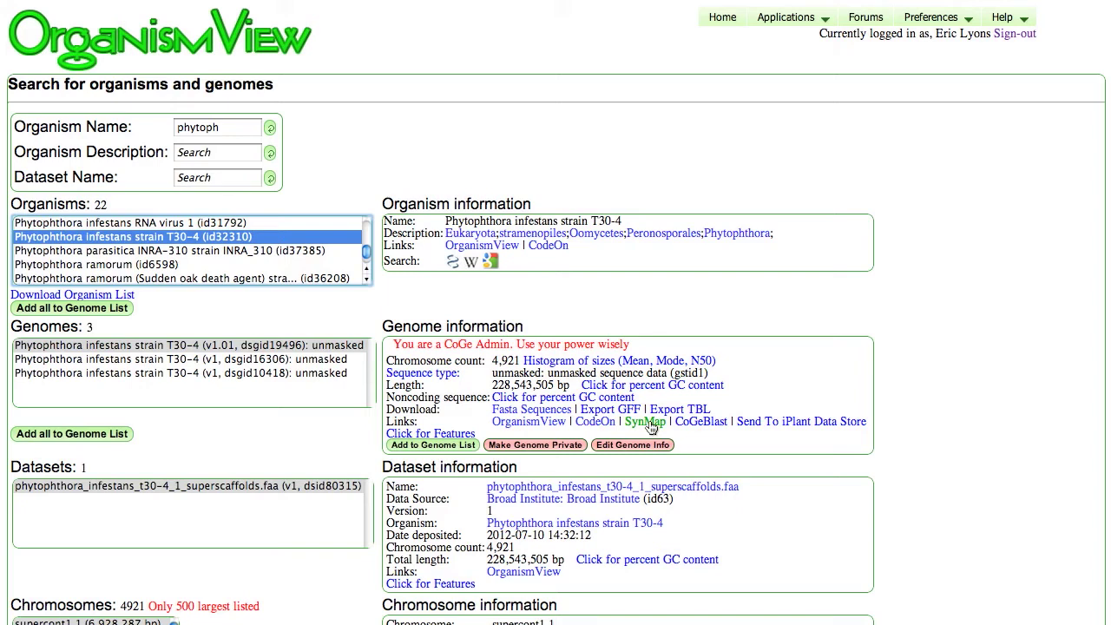
Step: Send the T30-4 genome to SynMap and choose Phytophthora parasitica INRA-310 as organism 2
click(645, 422)
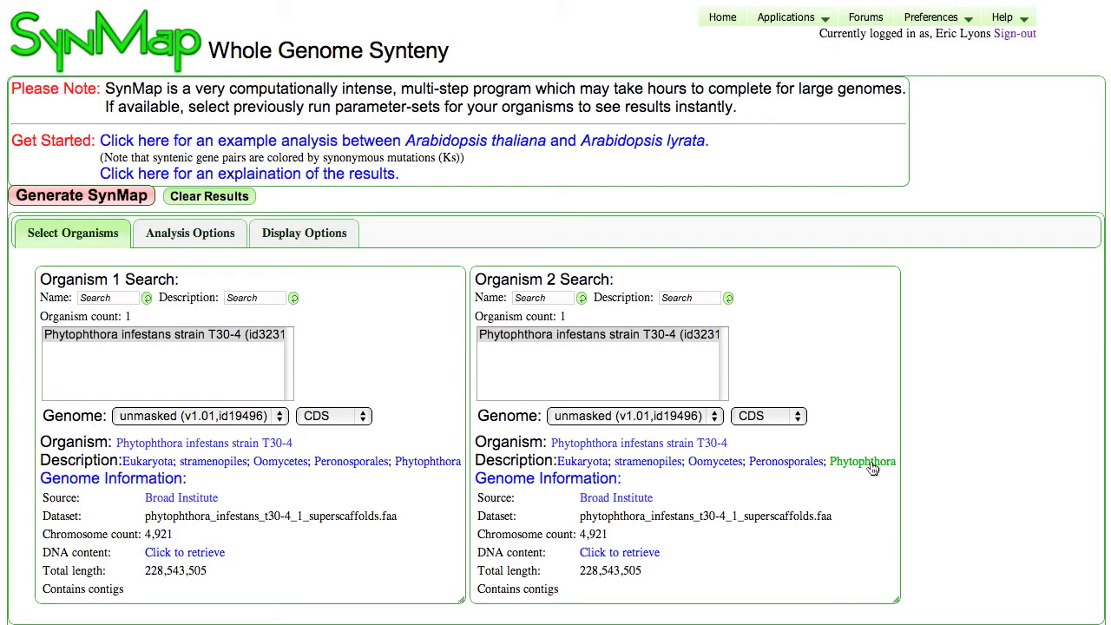
click(871, 466)
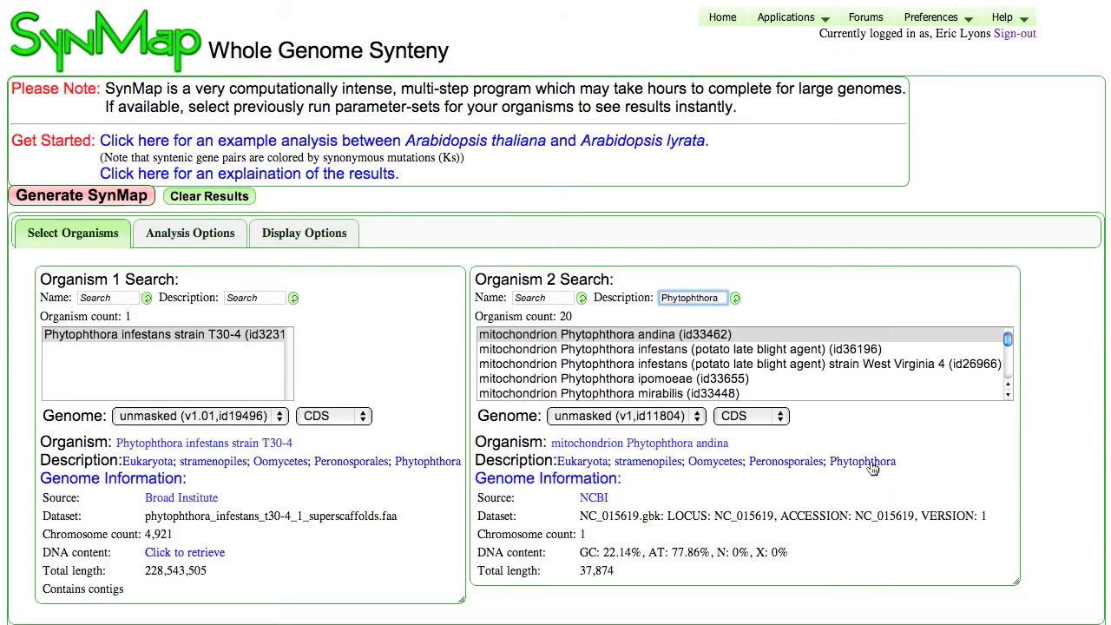
scroll(665, 404, down, 3)
scroll(666, 404, down, 3)
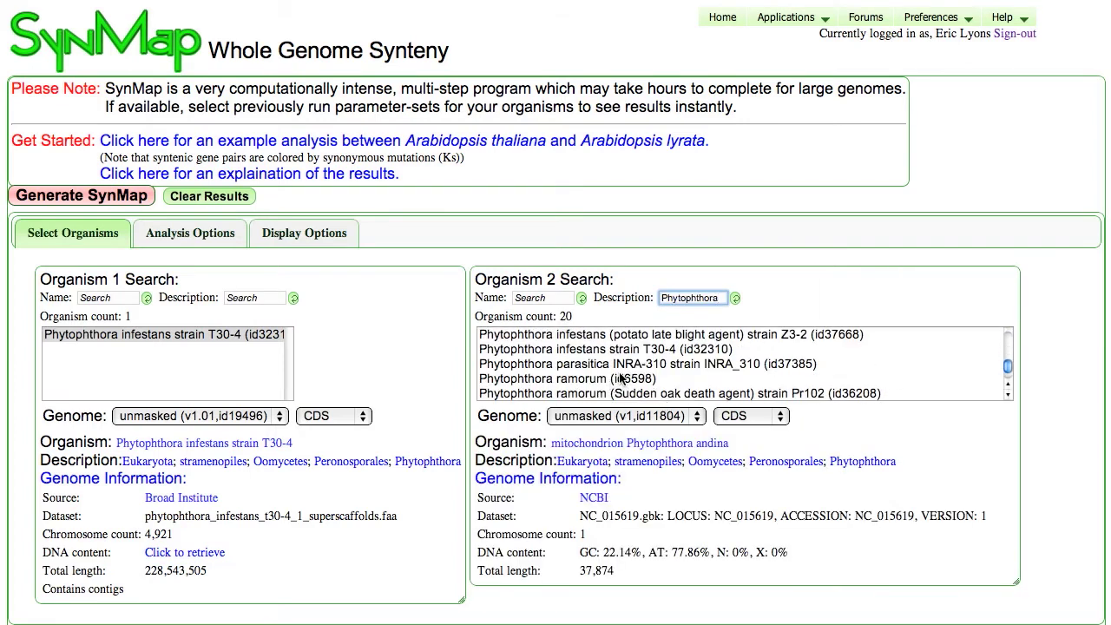
click(684, 369)
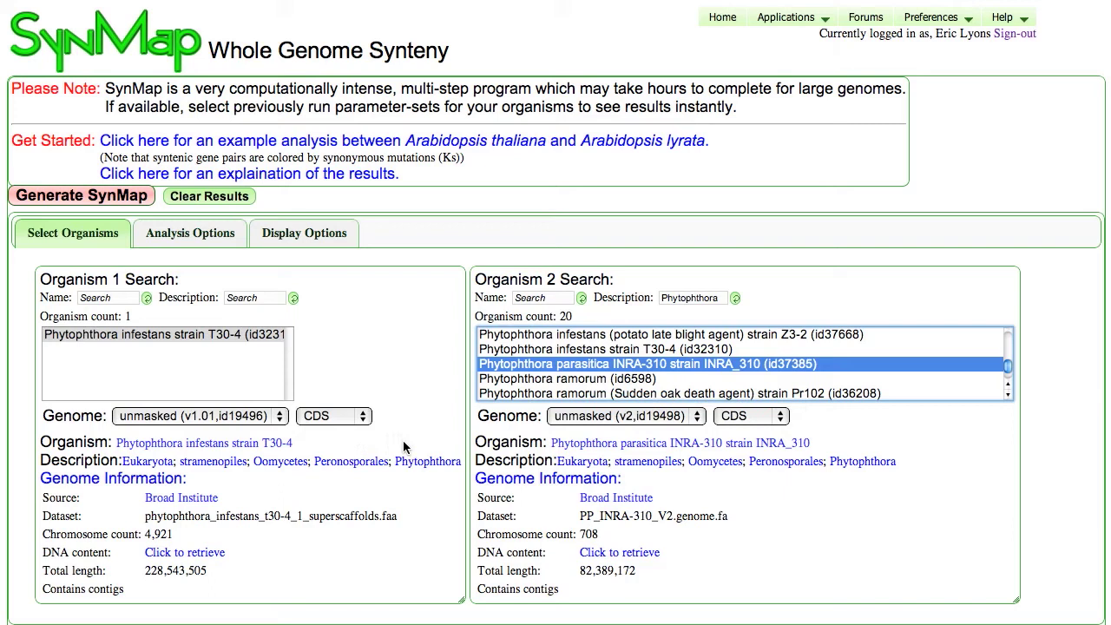
Step: Keep organism 1 on the v1.01 genome and generate the SynMap dotplot
click(246, 418)
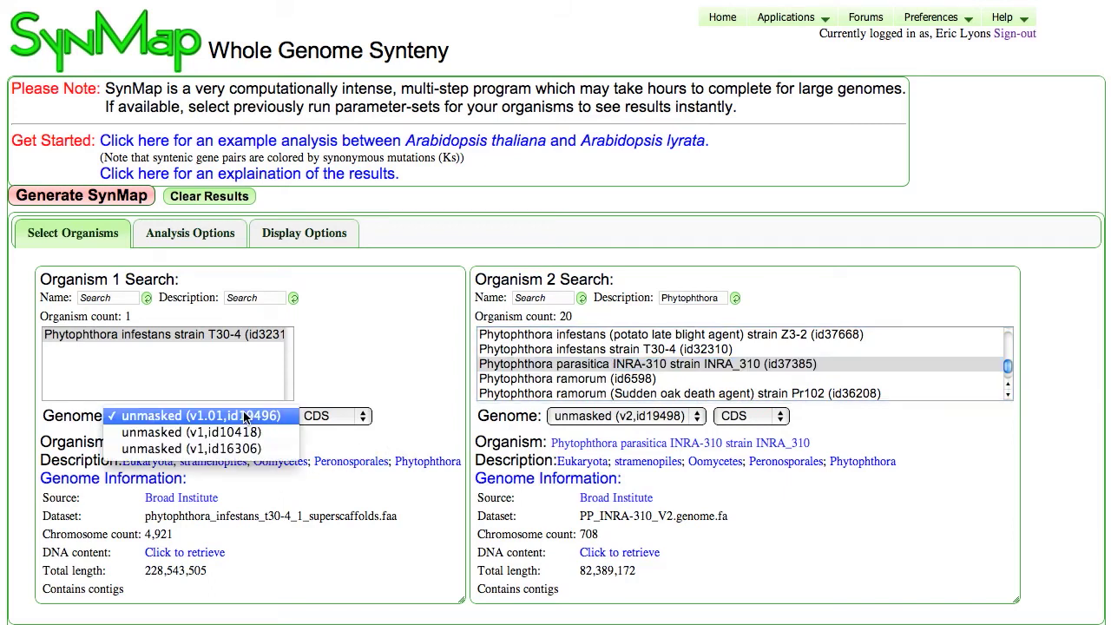
click(246, 420)
click(247, 418)
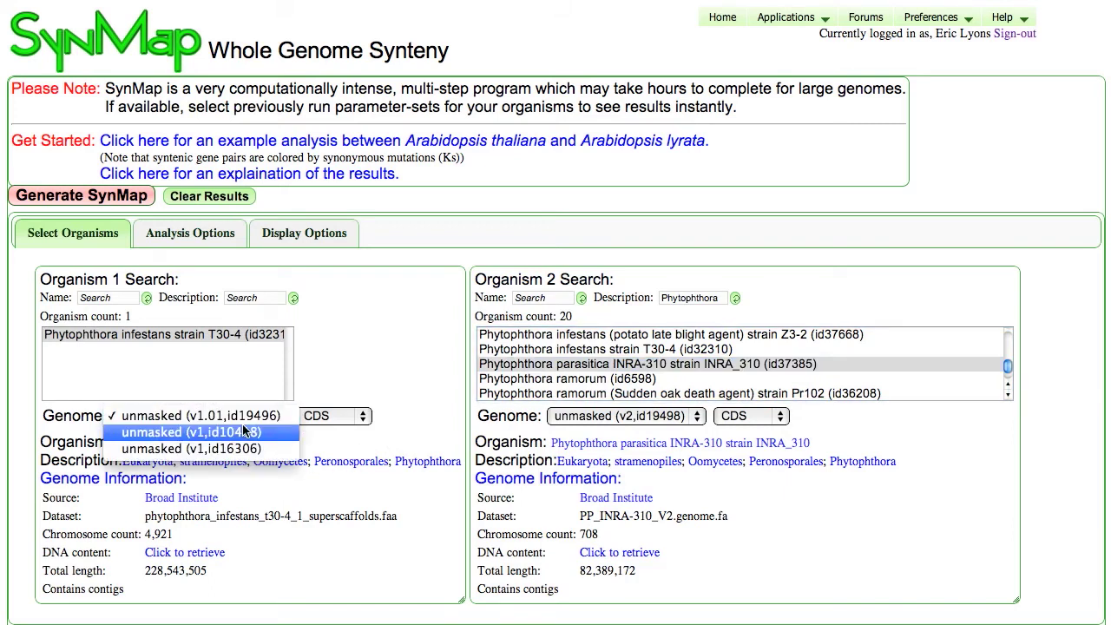
click(246, 431)
click(246, 419)
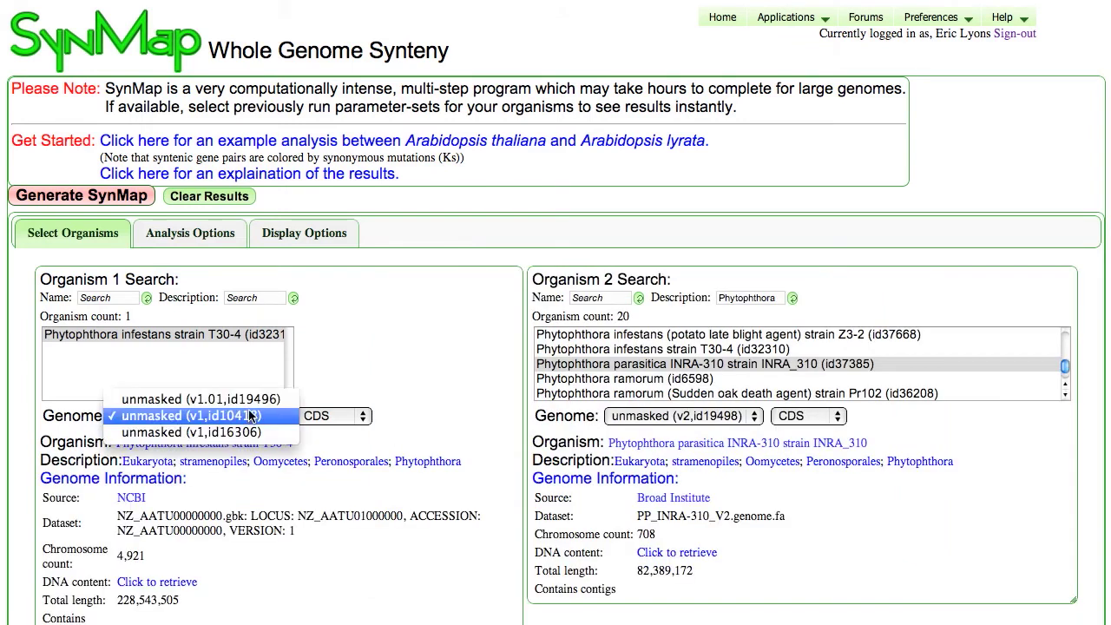
click(250, 403)
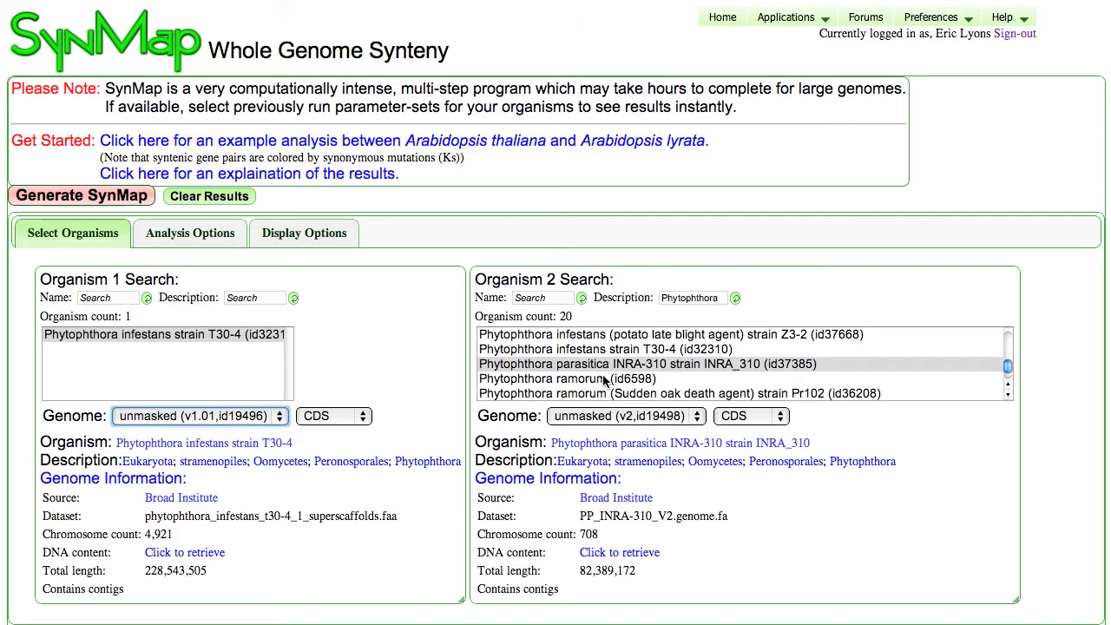
click(65, 203)
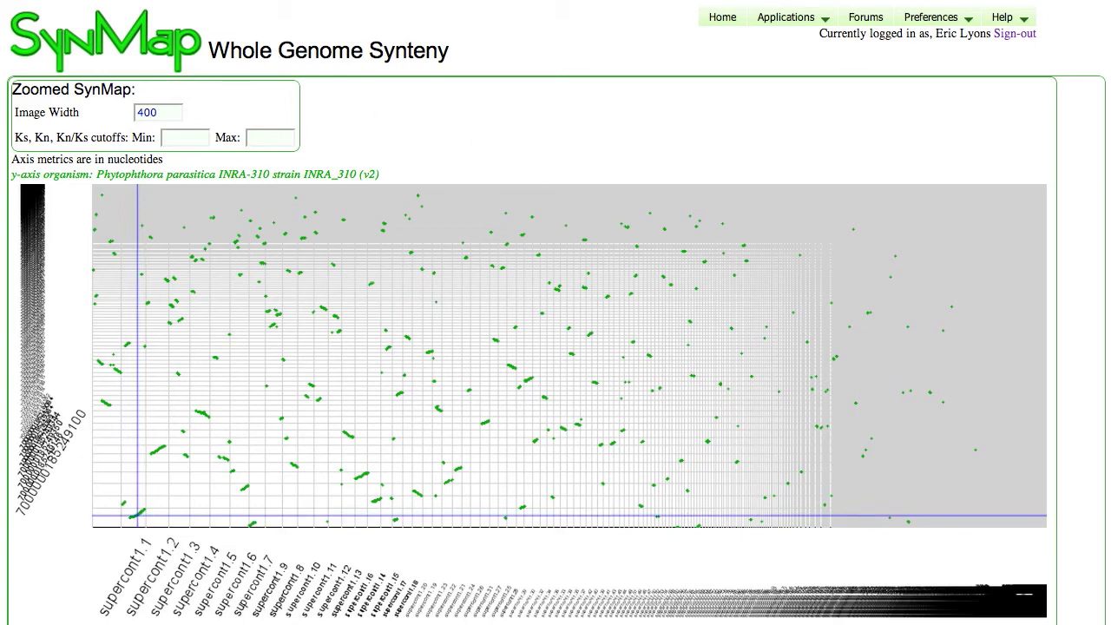
Step: Zoom into a supercont1.2 syntenic block and send the PITG_01770 gene pair to GEvo
click(136, 515)
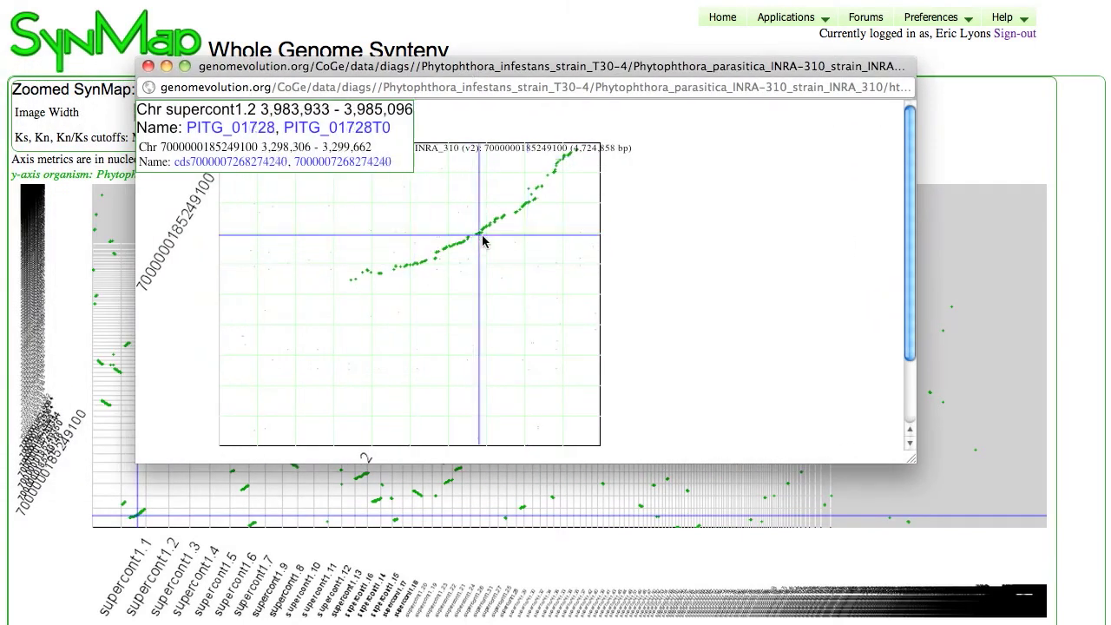
click(488, 229)
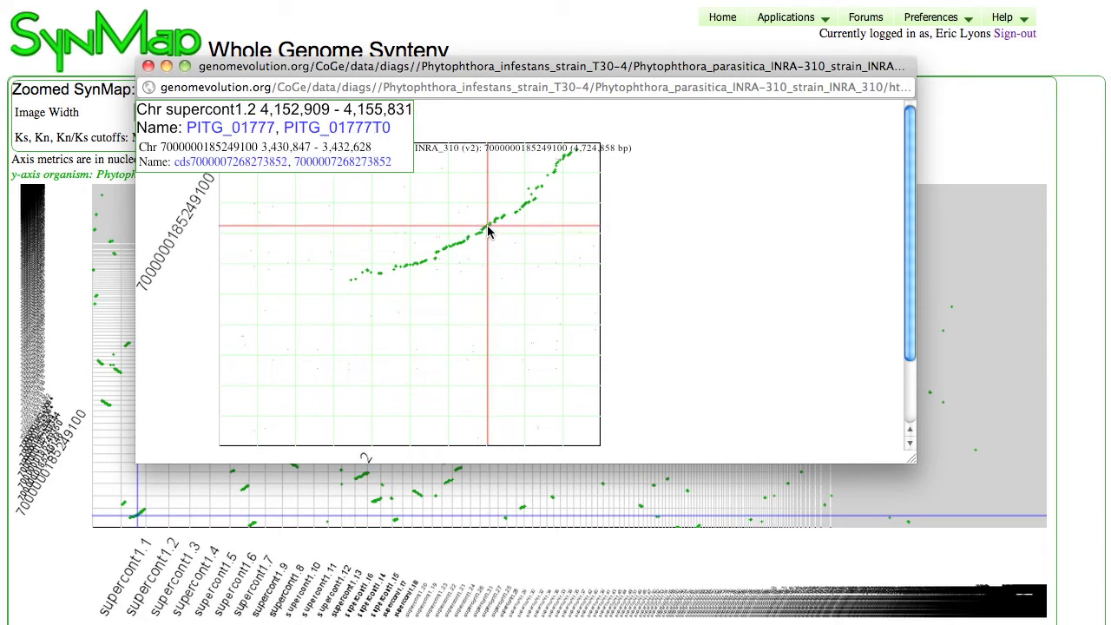
click(484, 232)
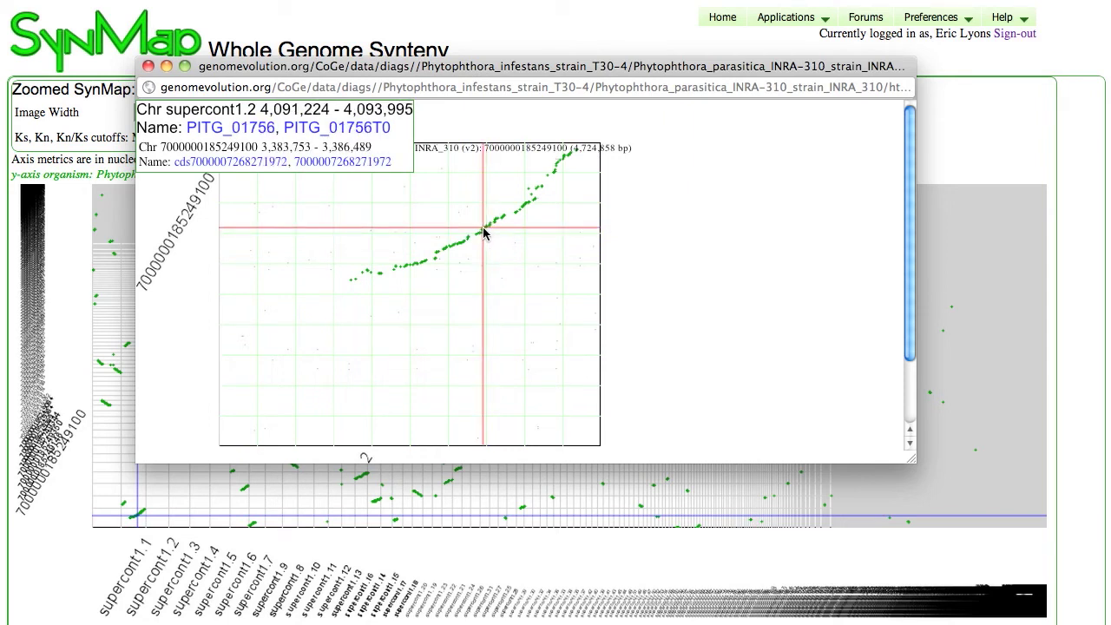
click(487, 230)
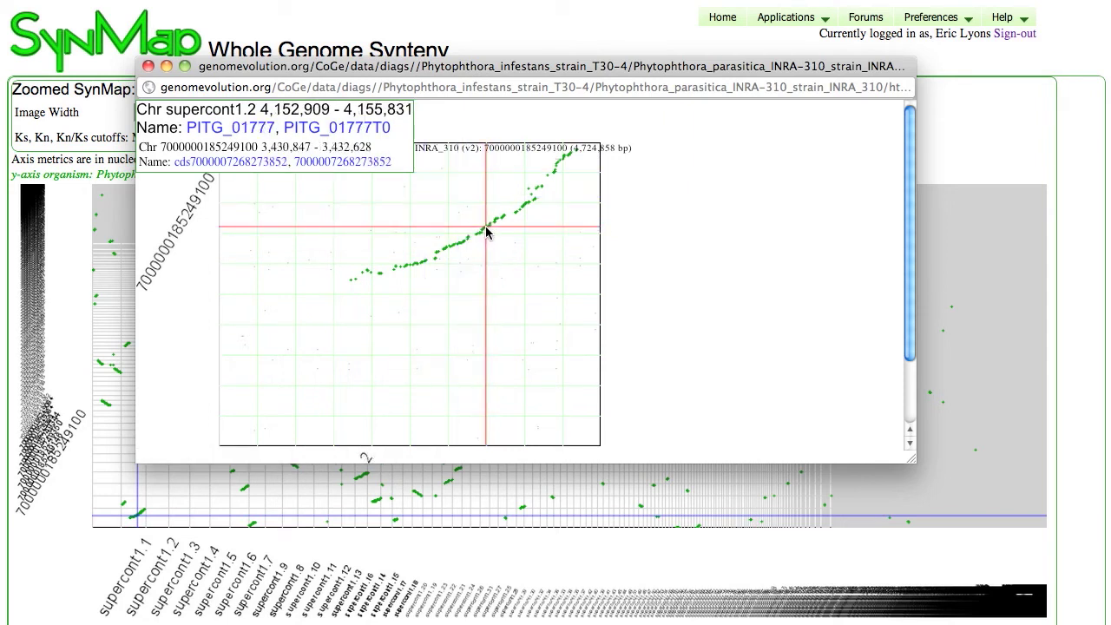
click(487, 228)
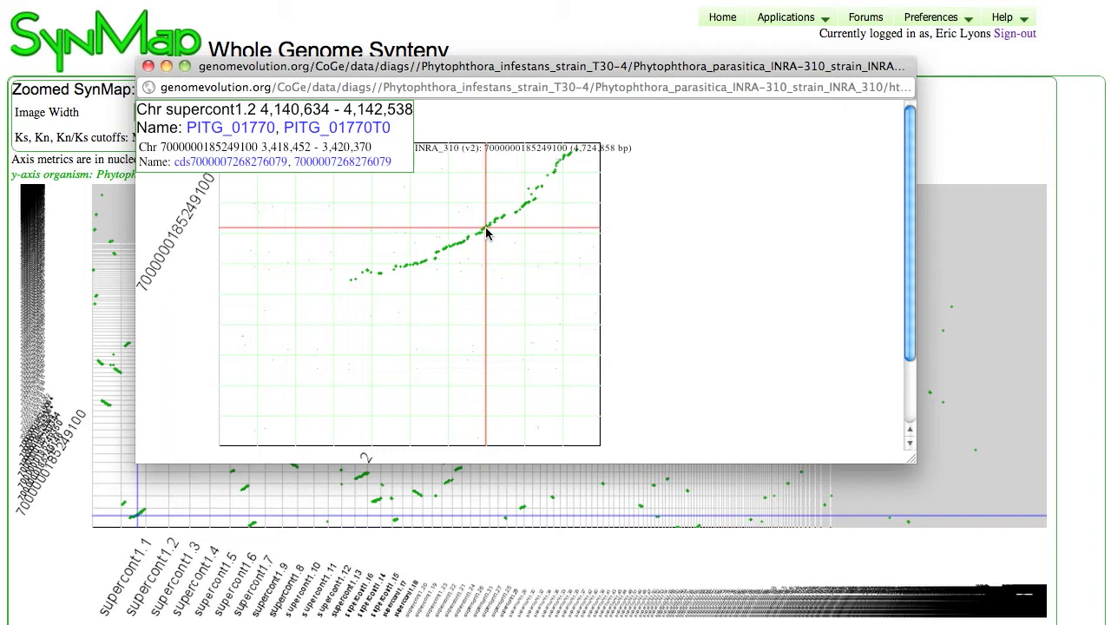
double_click(486, 230)
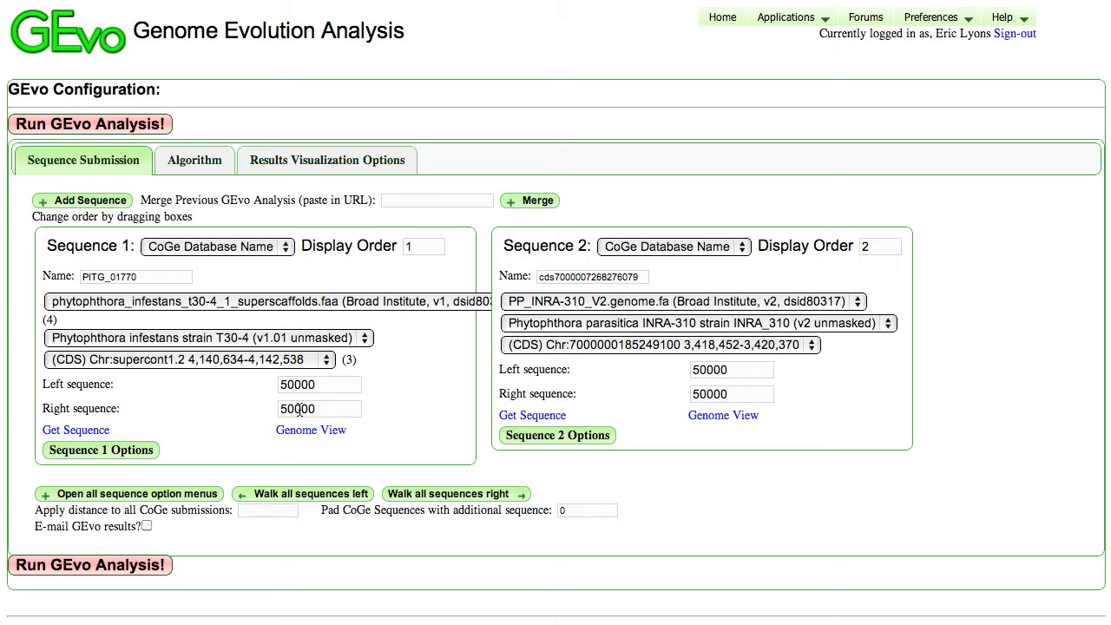
click(102, 127)
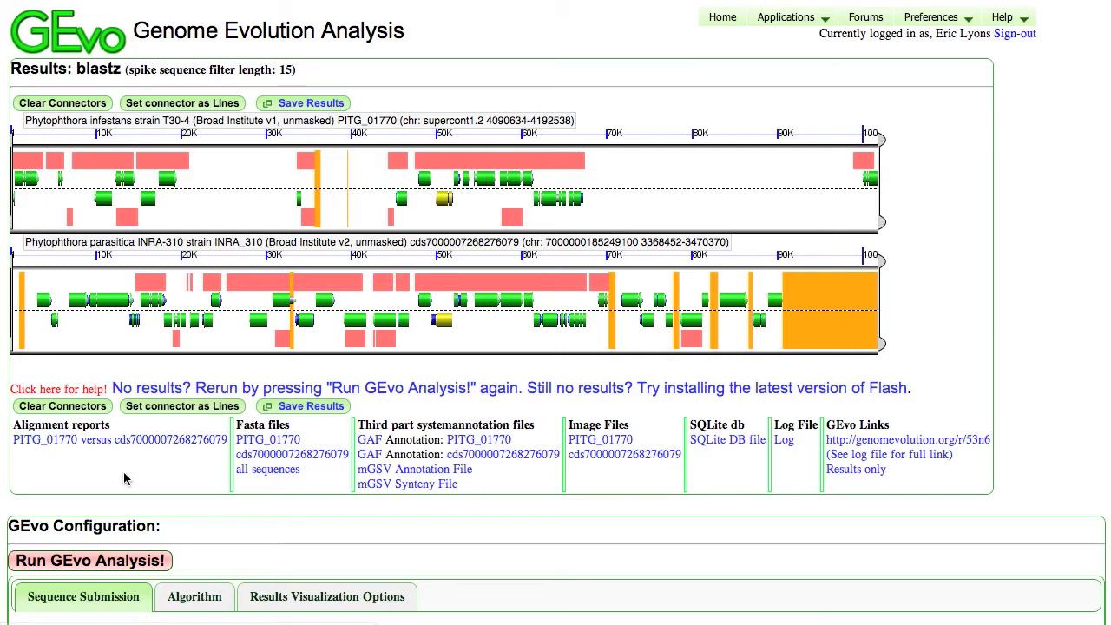
Step: Connect the first HSP blocks, including the small block near 40K, to their matches
scroll(144, 473, down, 1)
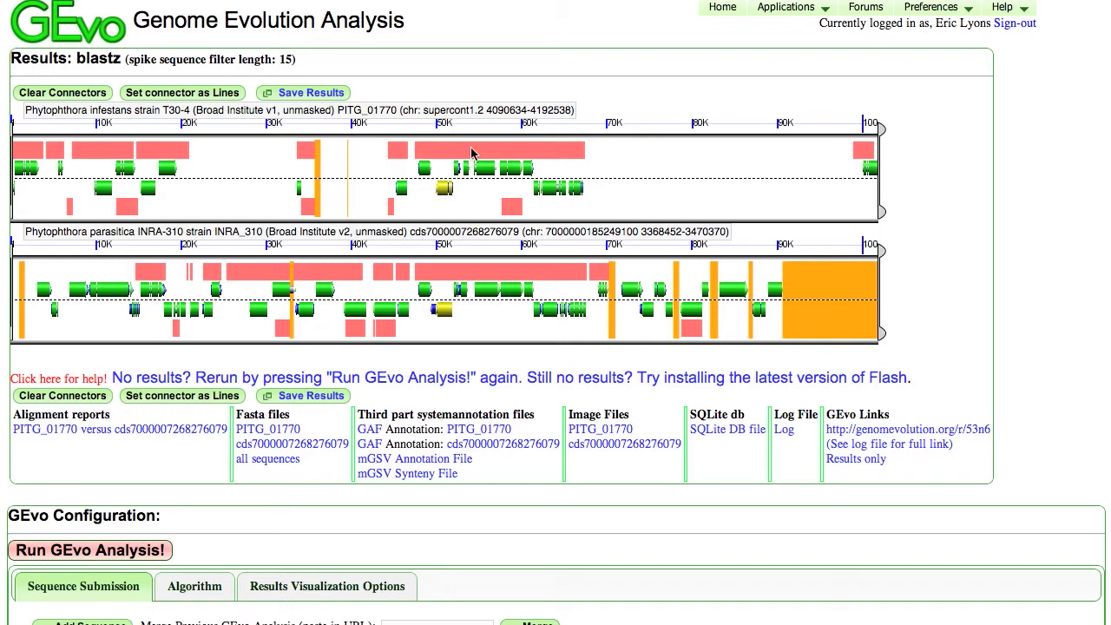
click(104, 153)
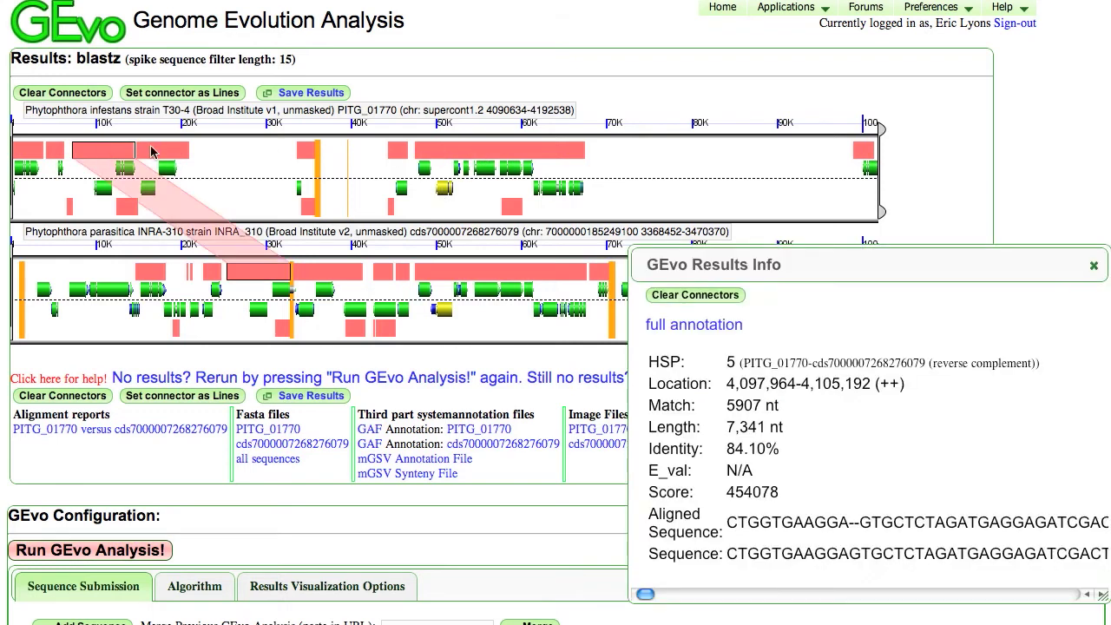
click(171, 154)
click(487, 153)
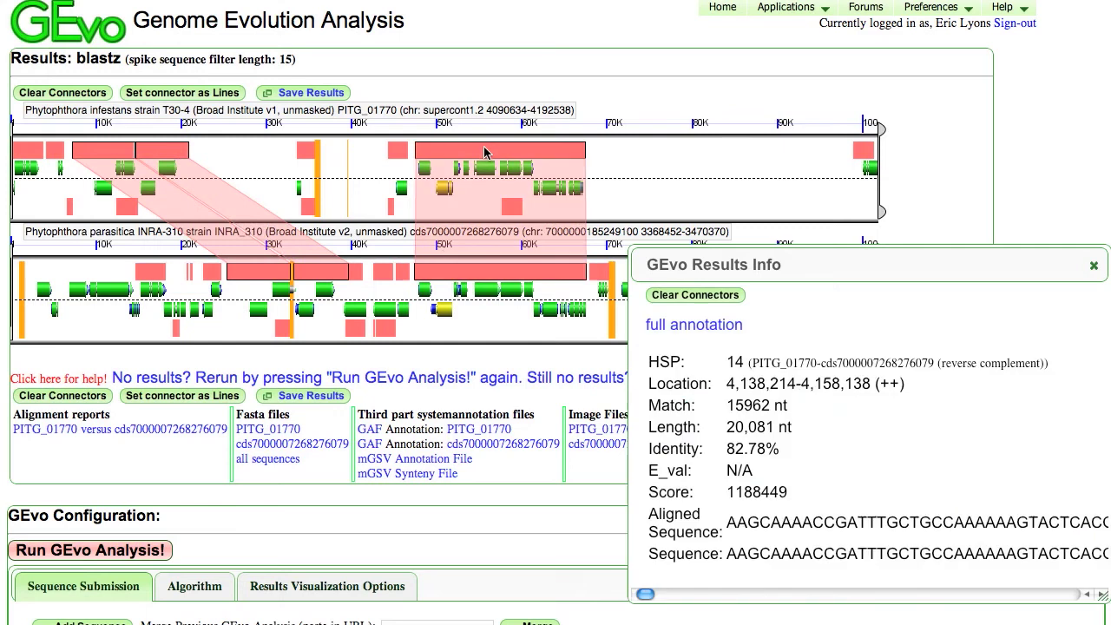
drag(695, 256, 429, 411)
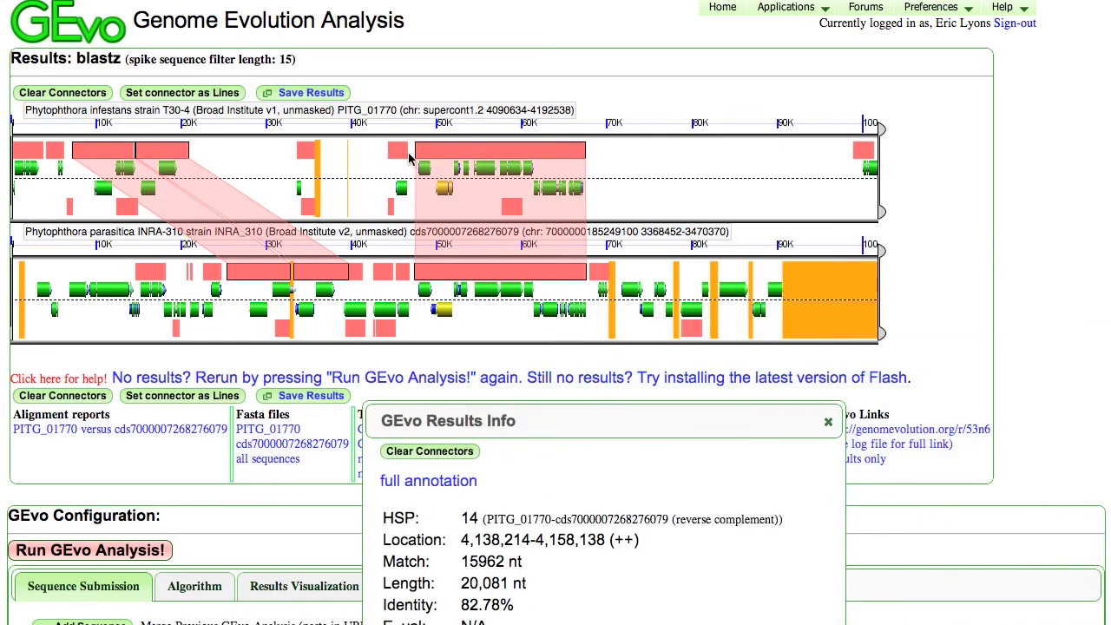
click(400, 155)
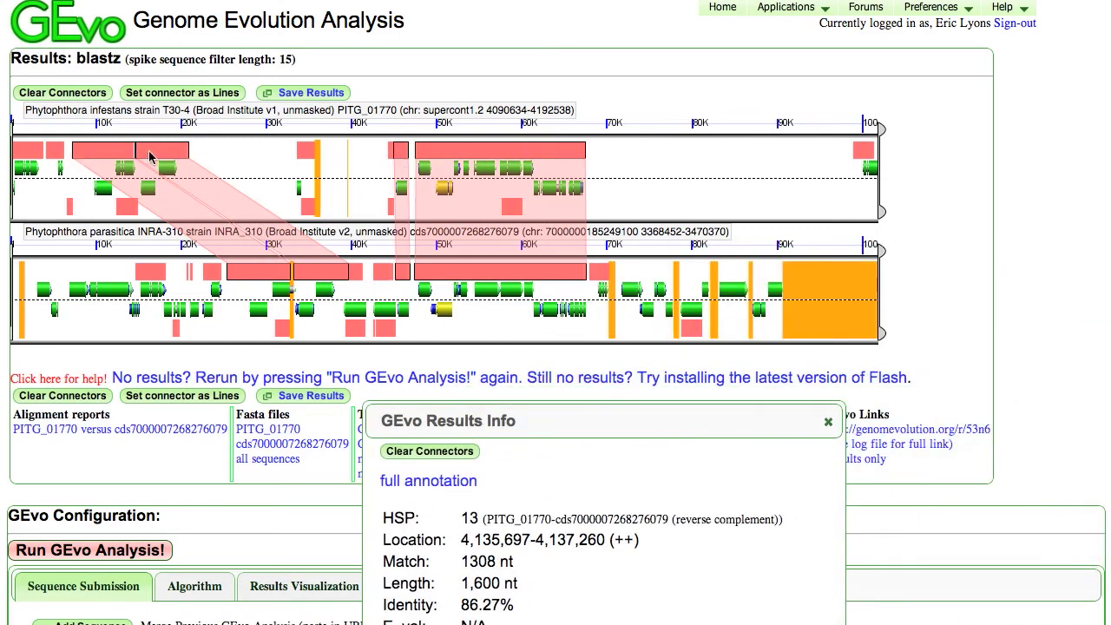
Step: Link more lower-track blocks, view a lower-track CDS annotation, then close the details panel
click(307, 207)
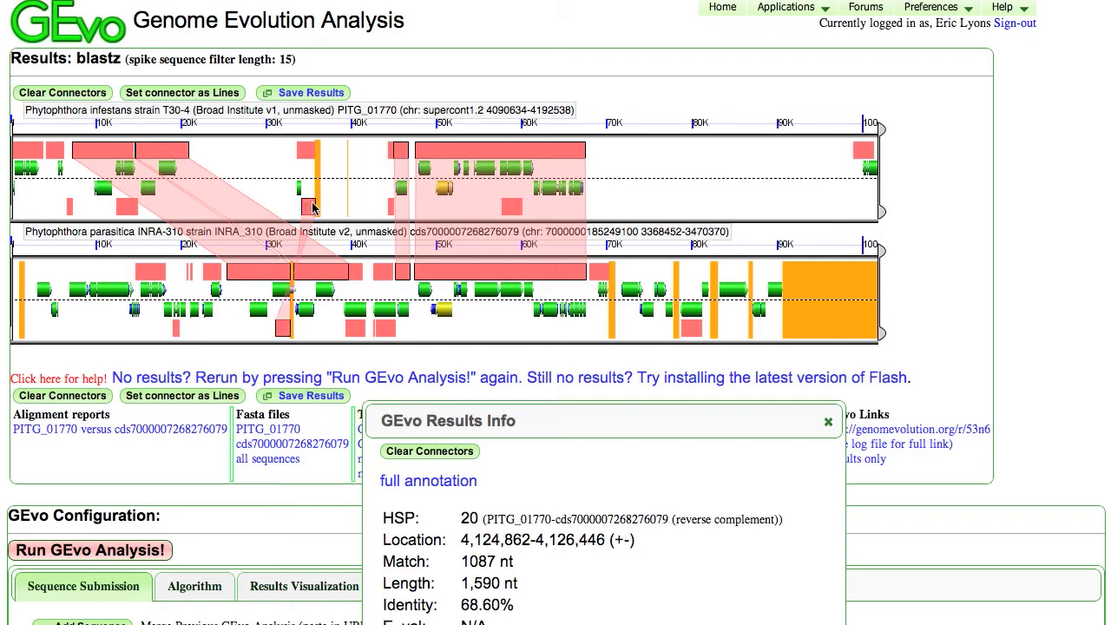
click(361, 330)
click(390, 331)
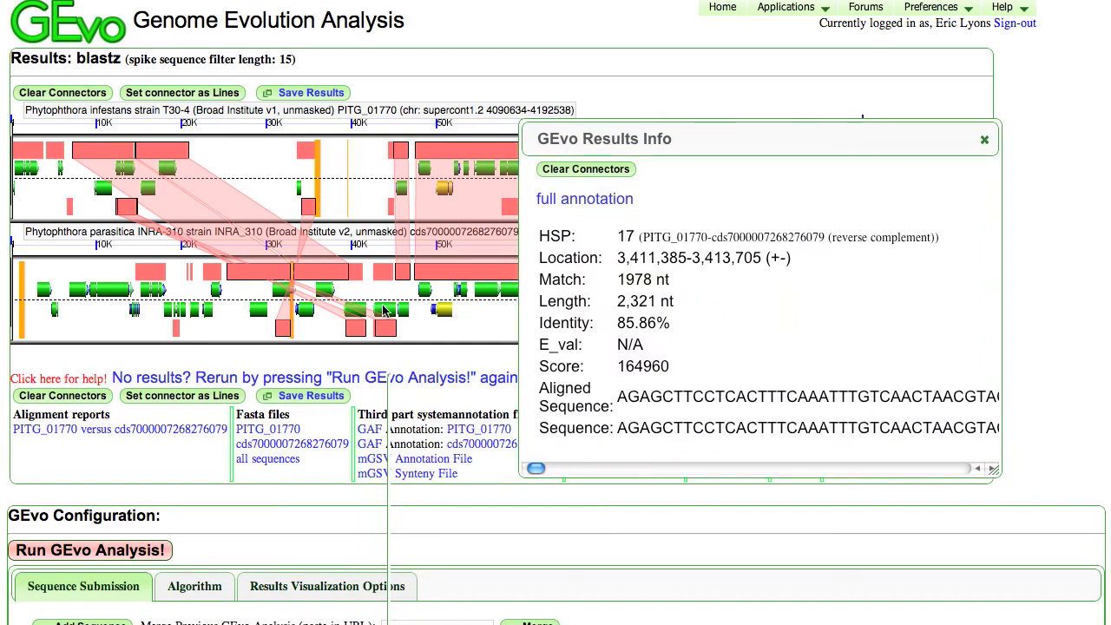
click(385, 310)
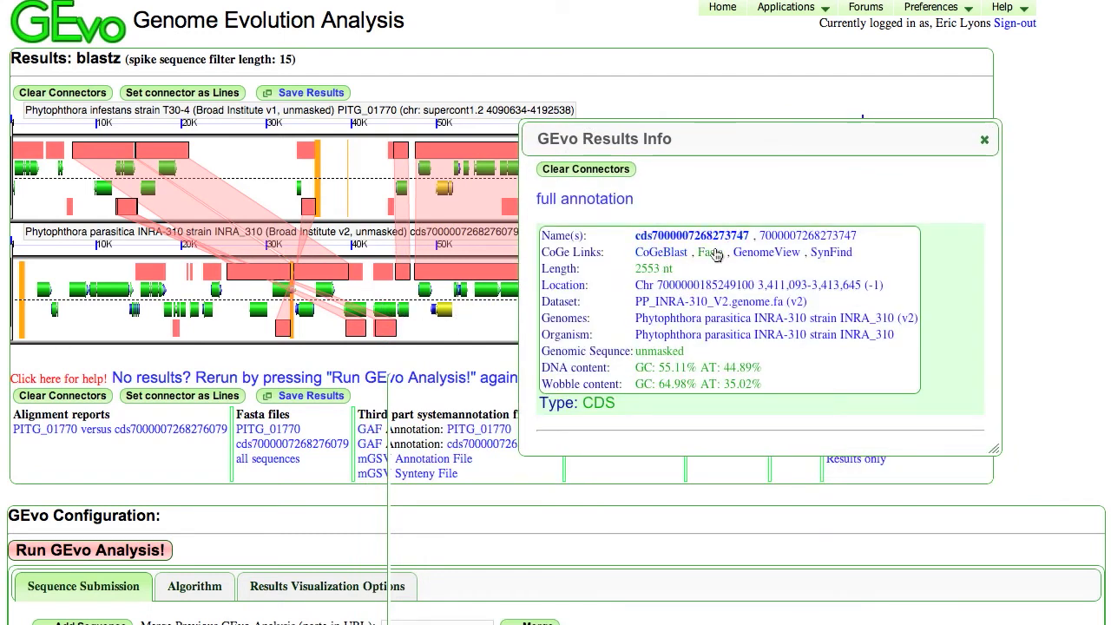
click(984, 139)
Step: Apply a 200000 flanking distance to both CoGe sequences
scroll(339, 401, down, 3)
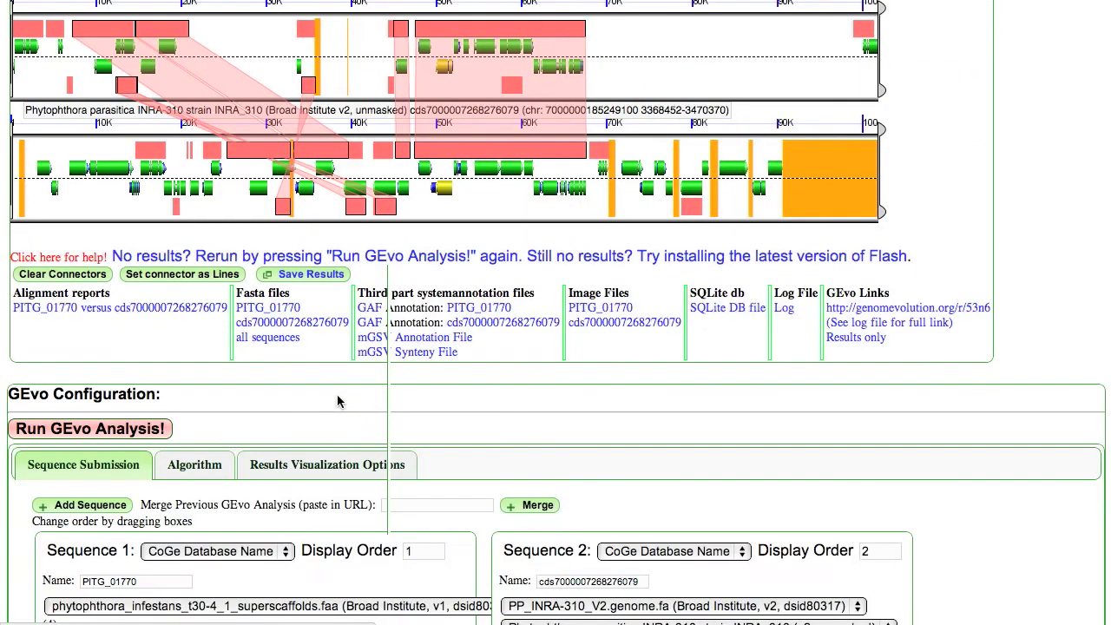
scroll(339, 401, down, 3)
scroll(260, 413, down, 1)
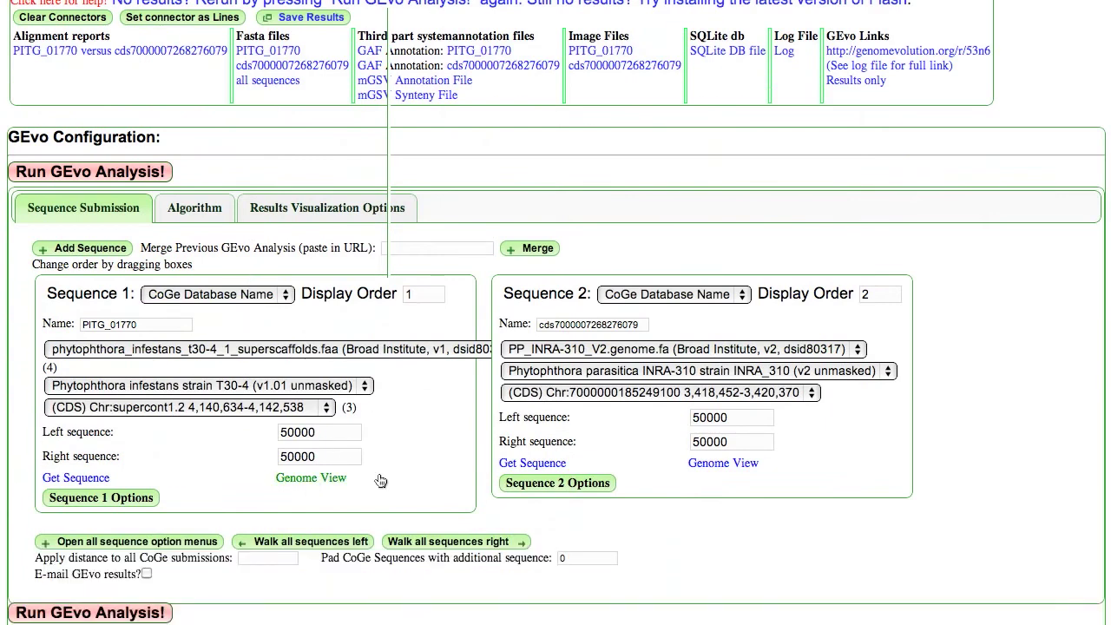
click(256, 558)
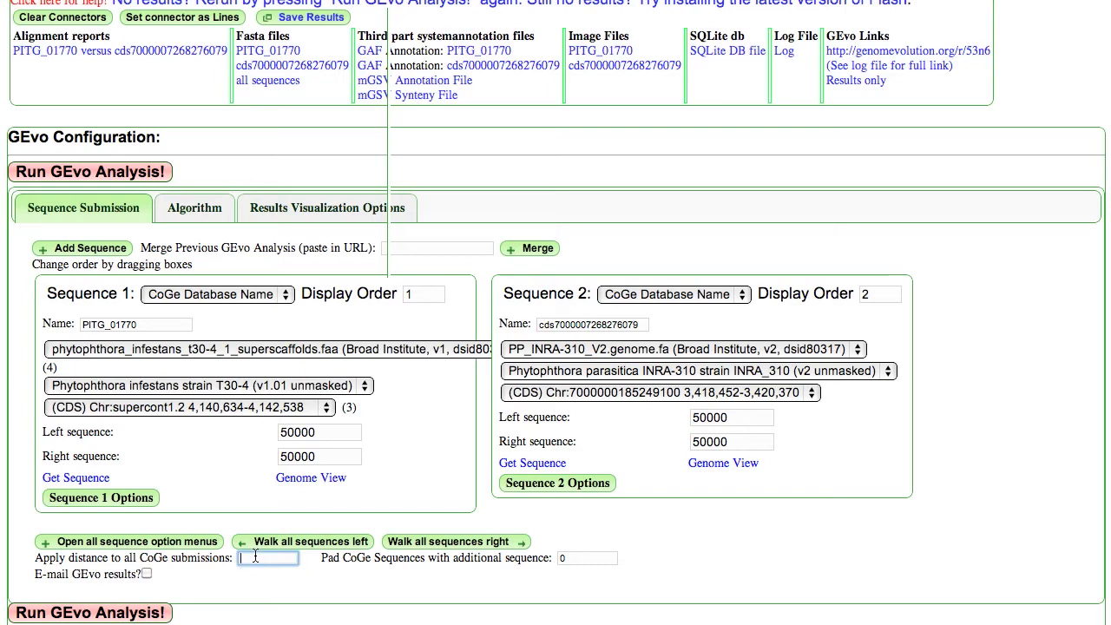
text(200000)
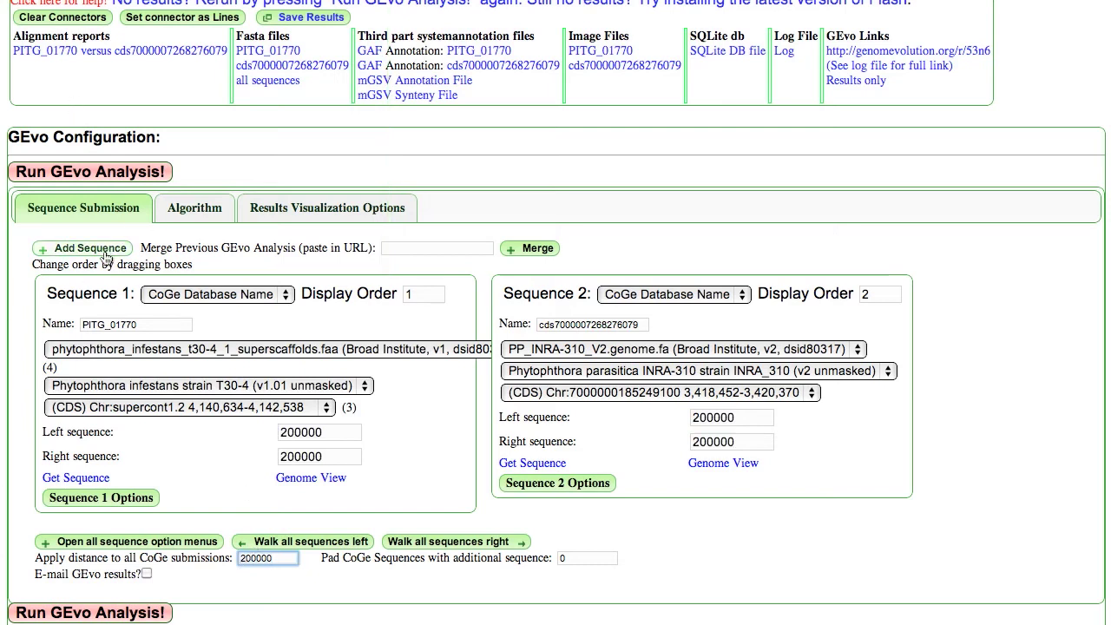
Step: Mask sequence 1's non-CDS regions and rerun the GEvo analysis
click(96, 499)
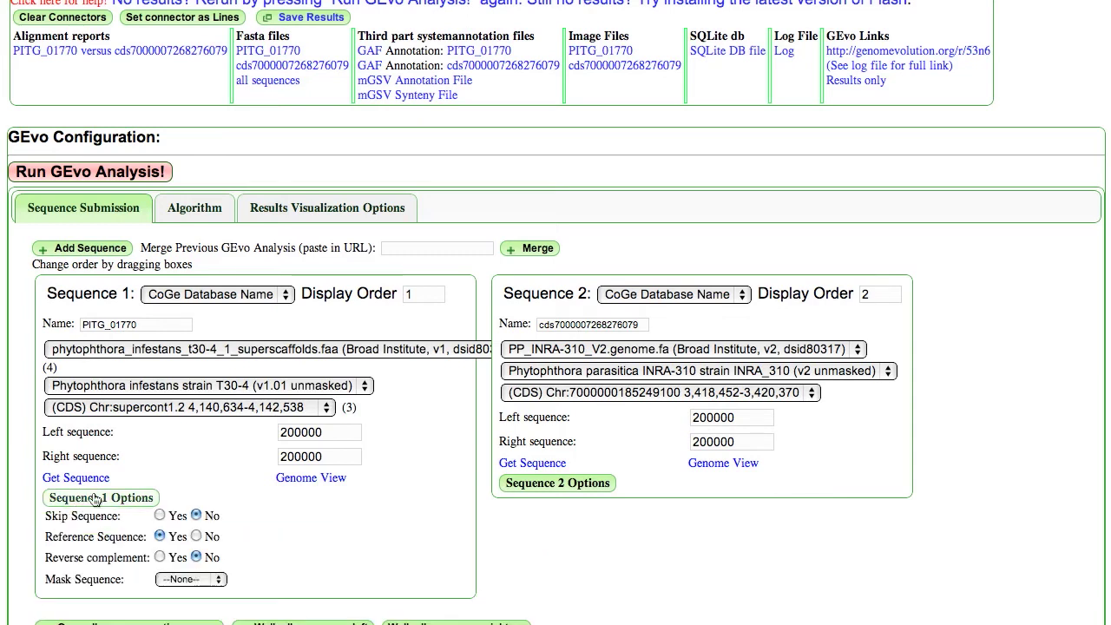
scroll(96, 499, down, 1)
click(207, 579)
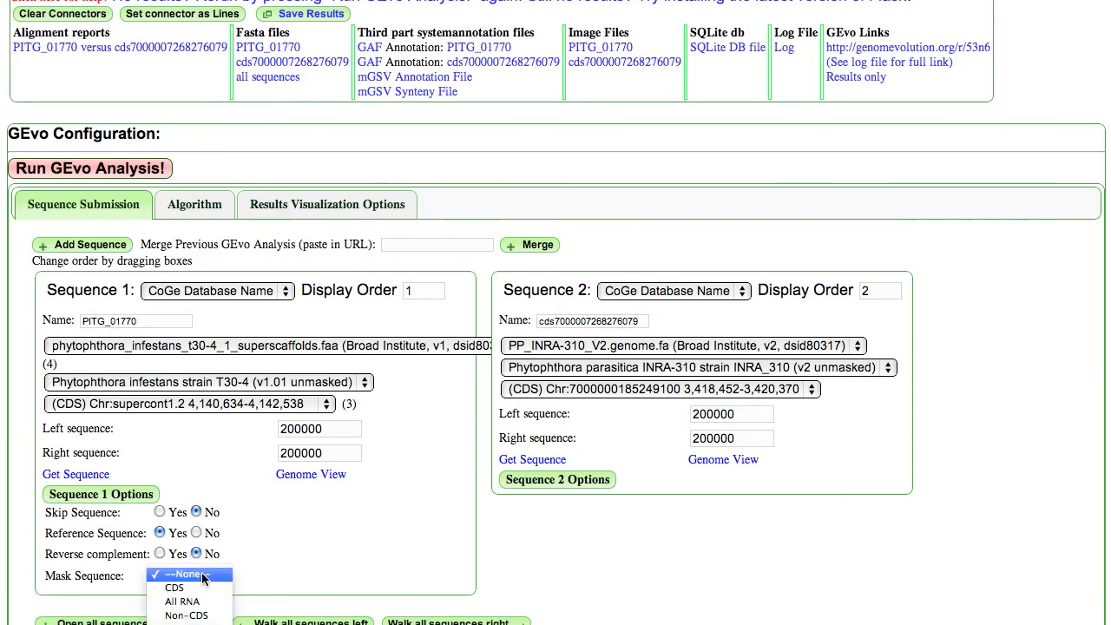
click(187, 615)
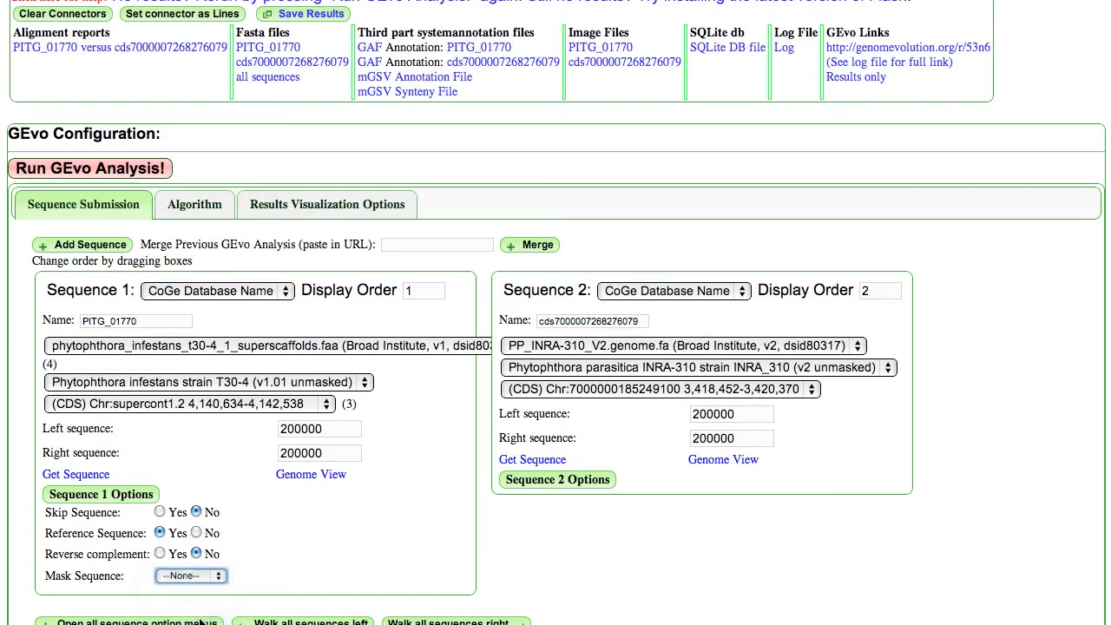
click(102, 170)
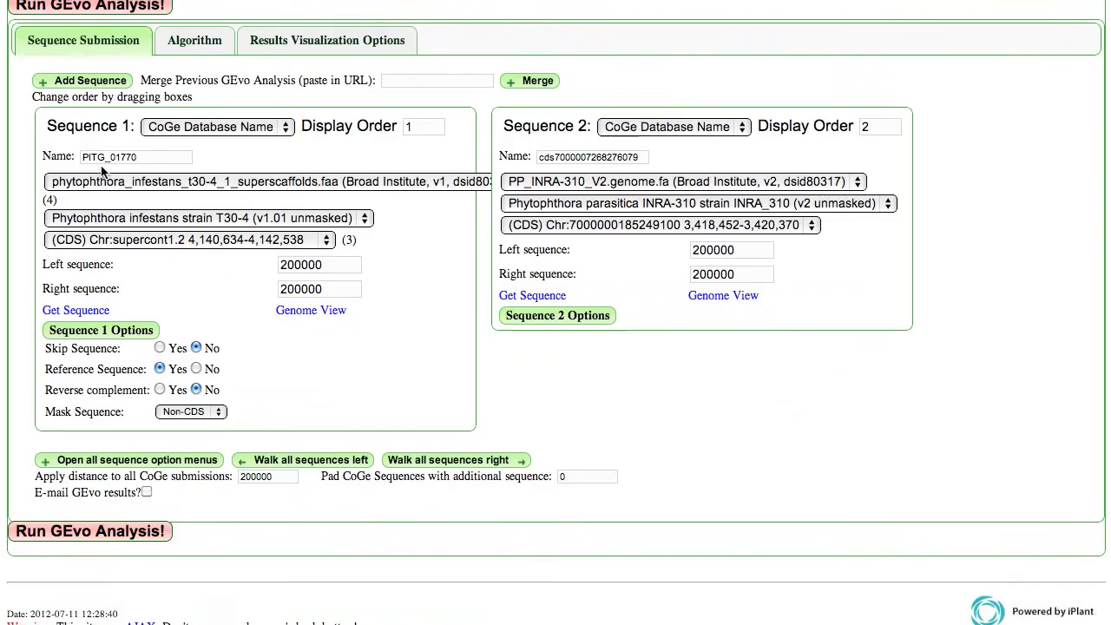
scroll(101, 172, up, 1)
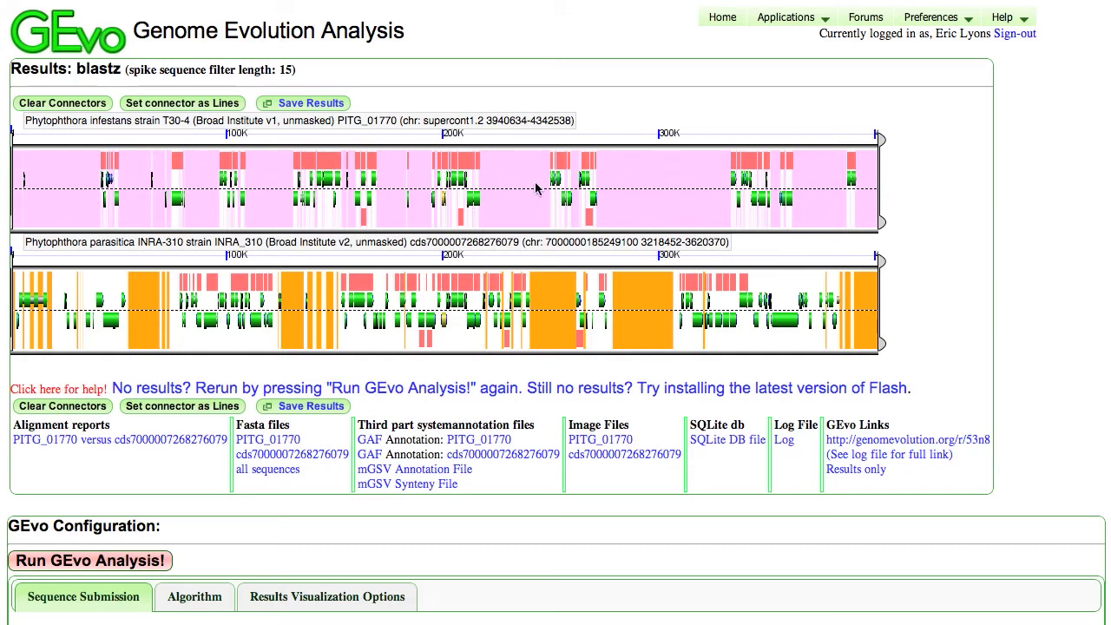
Step: Draw connectors for every matching HSP block in the masked comparison
click(333, 163)
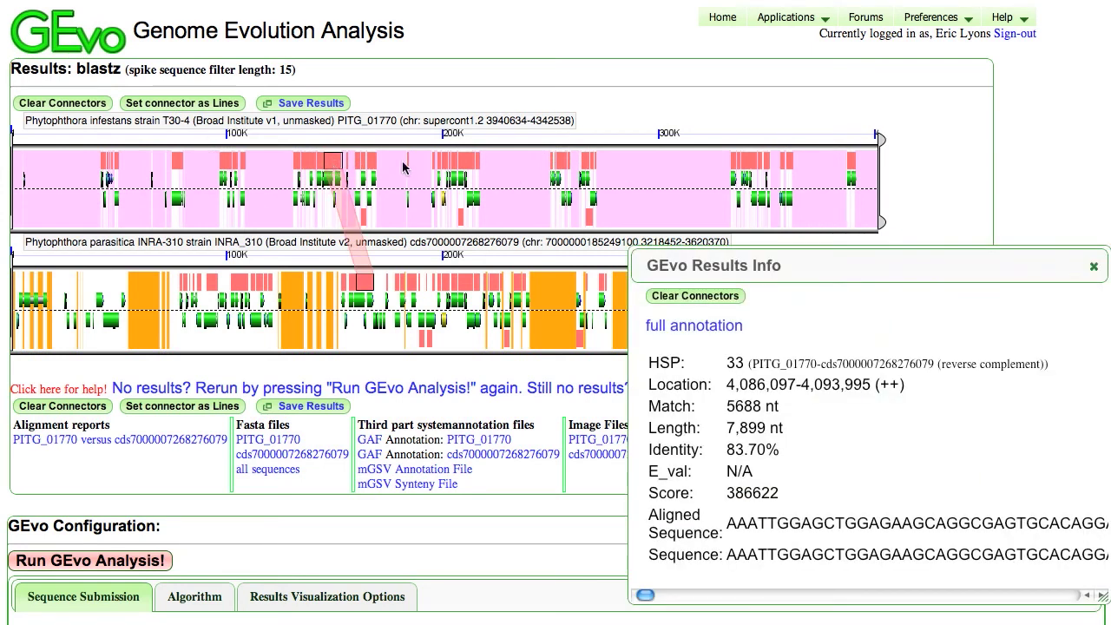
click(463, 162)
drag(642, 256, 342, 459)
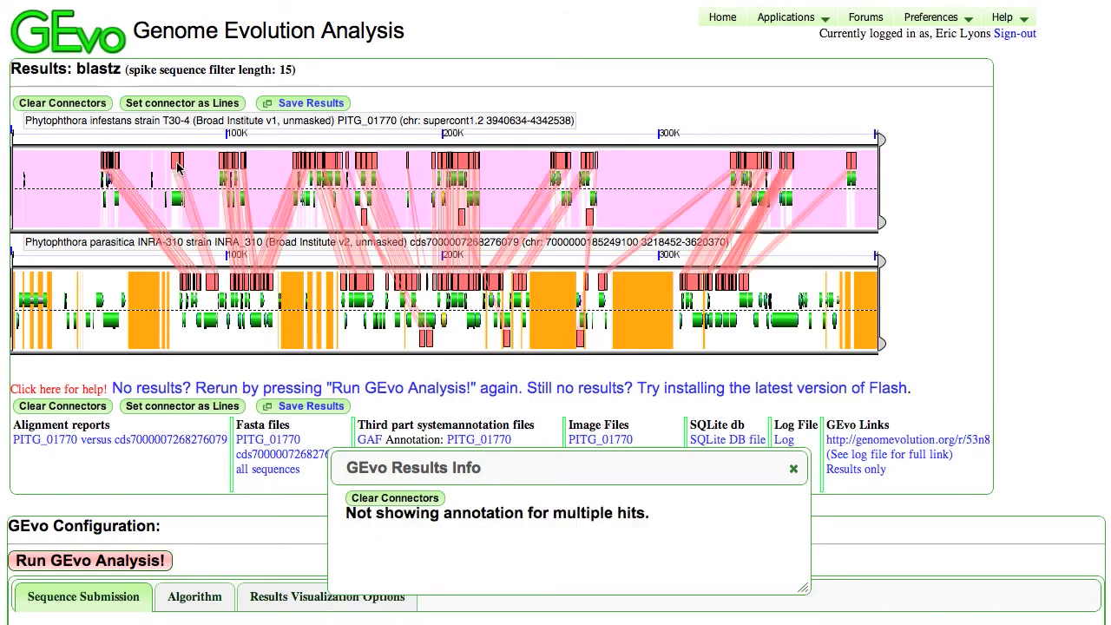
click(178, 168)
drag(673, 479, 440, 605)
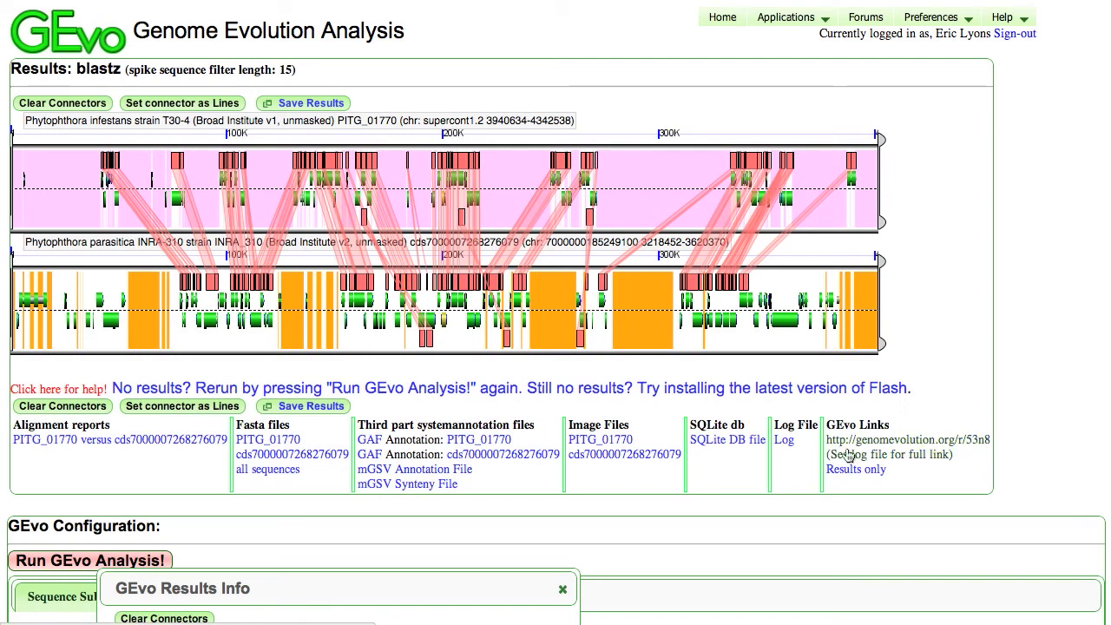
right_click(899, 448)
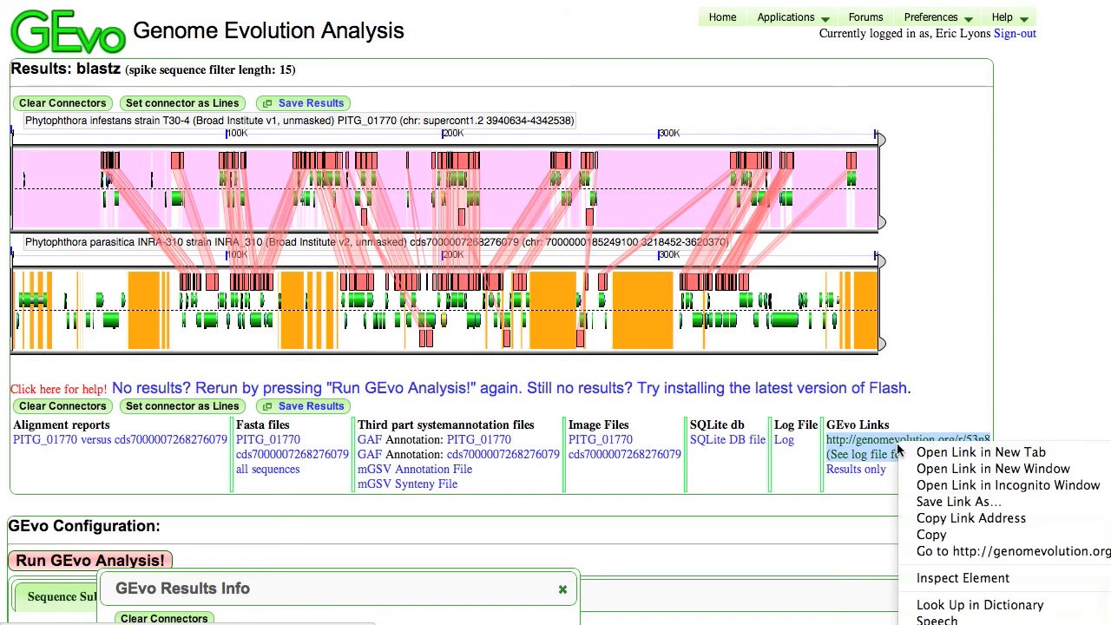
click(971, 518)
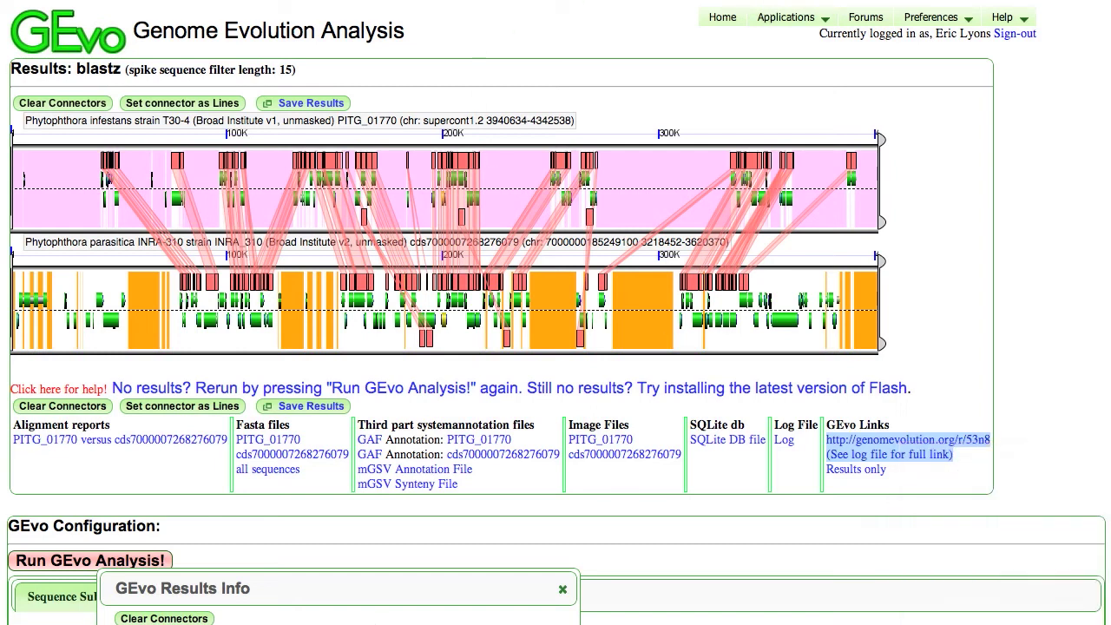
key(super+t)
key(super+v)
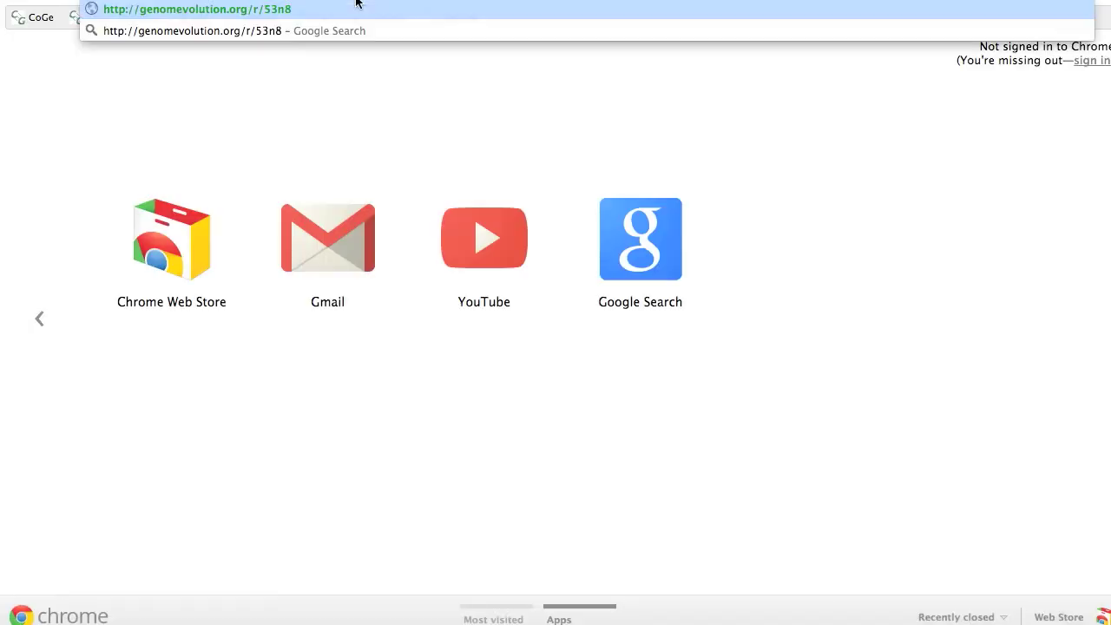
key(Return)
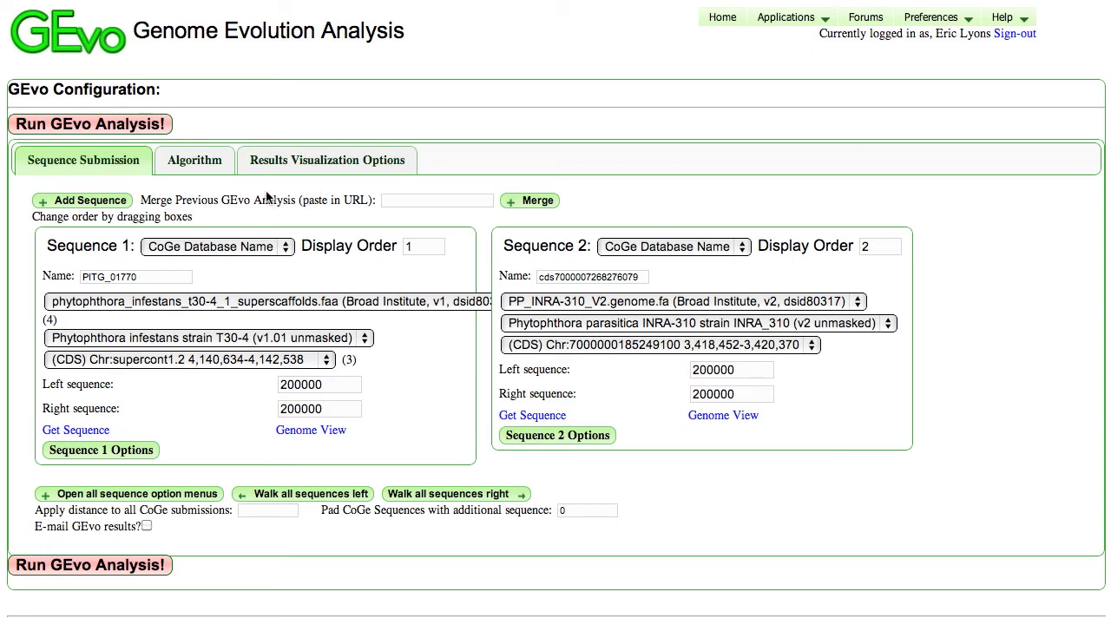
click(124, 126)
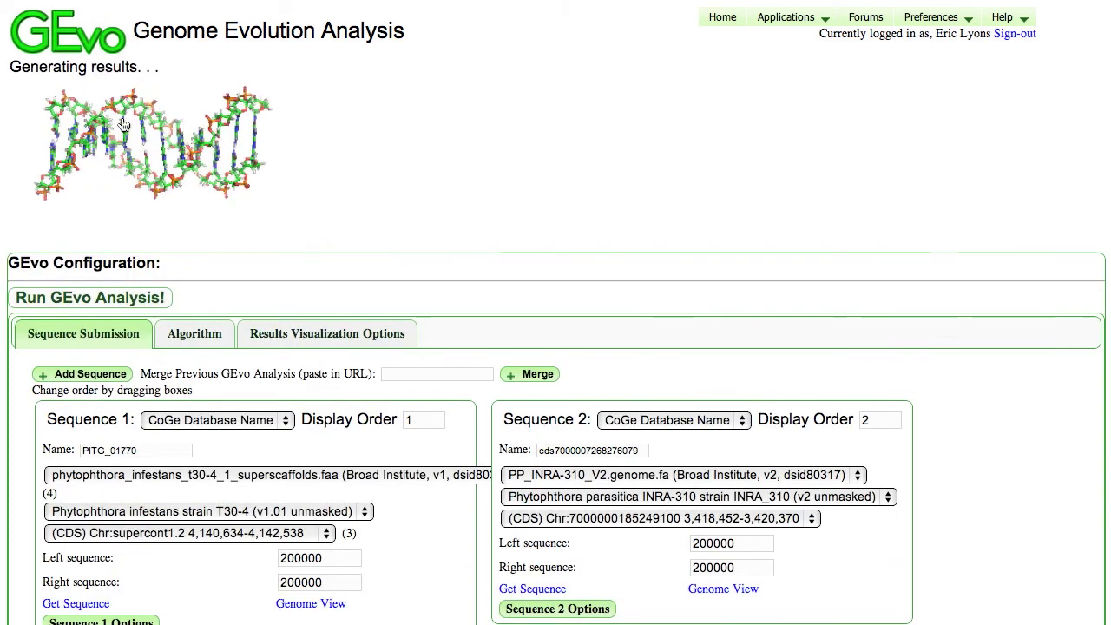